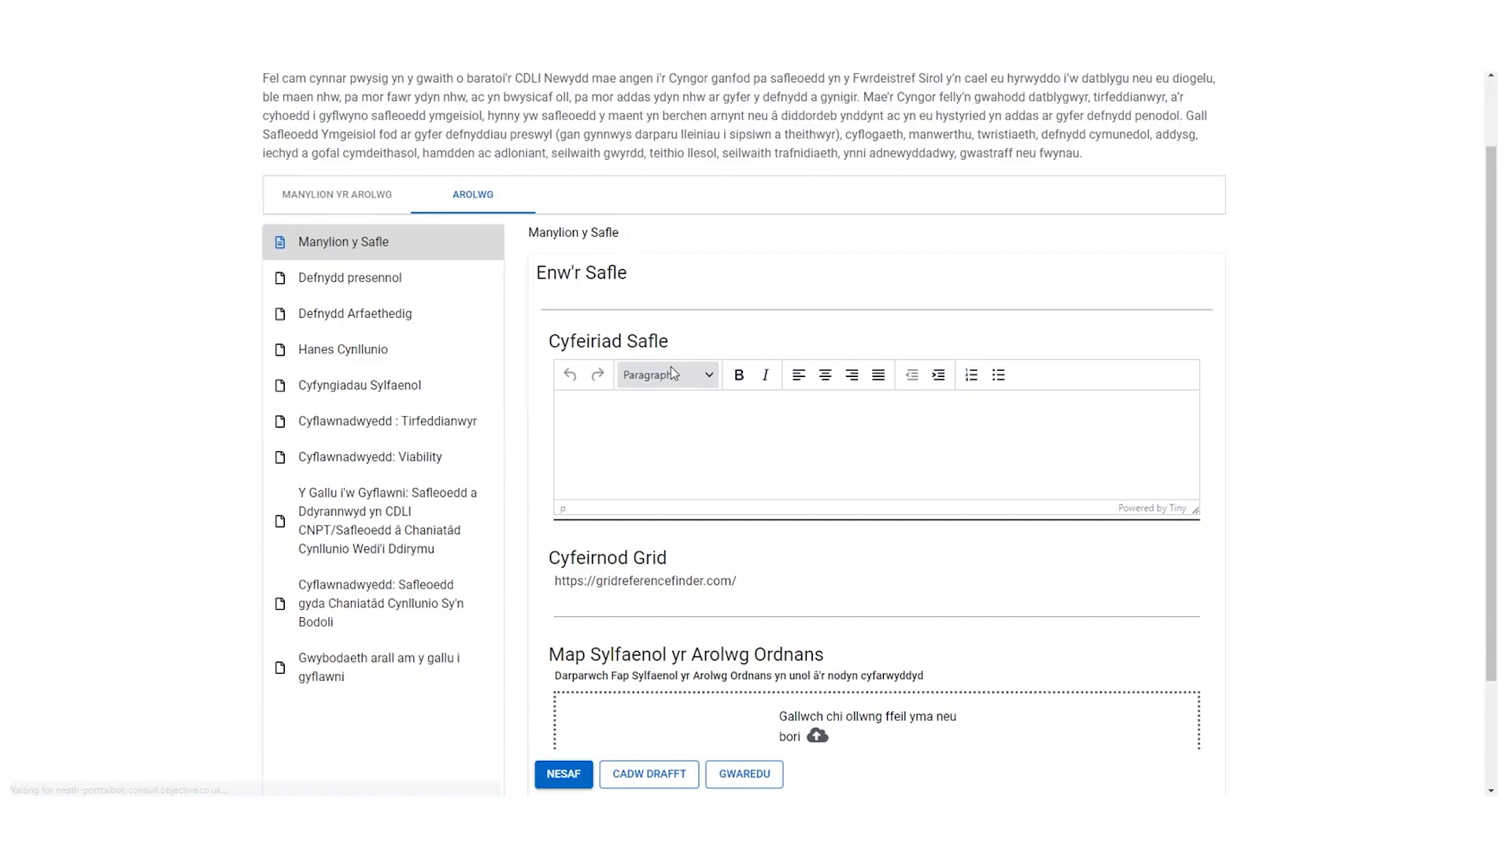
- Scroll down the Manylion y Safle form to bring its site-details fields into view
scroll(670, 366, "down", 2)
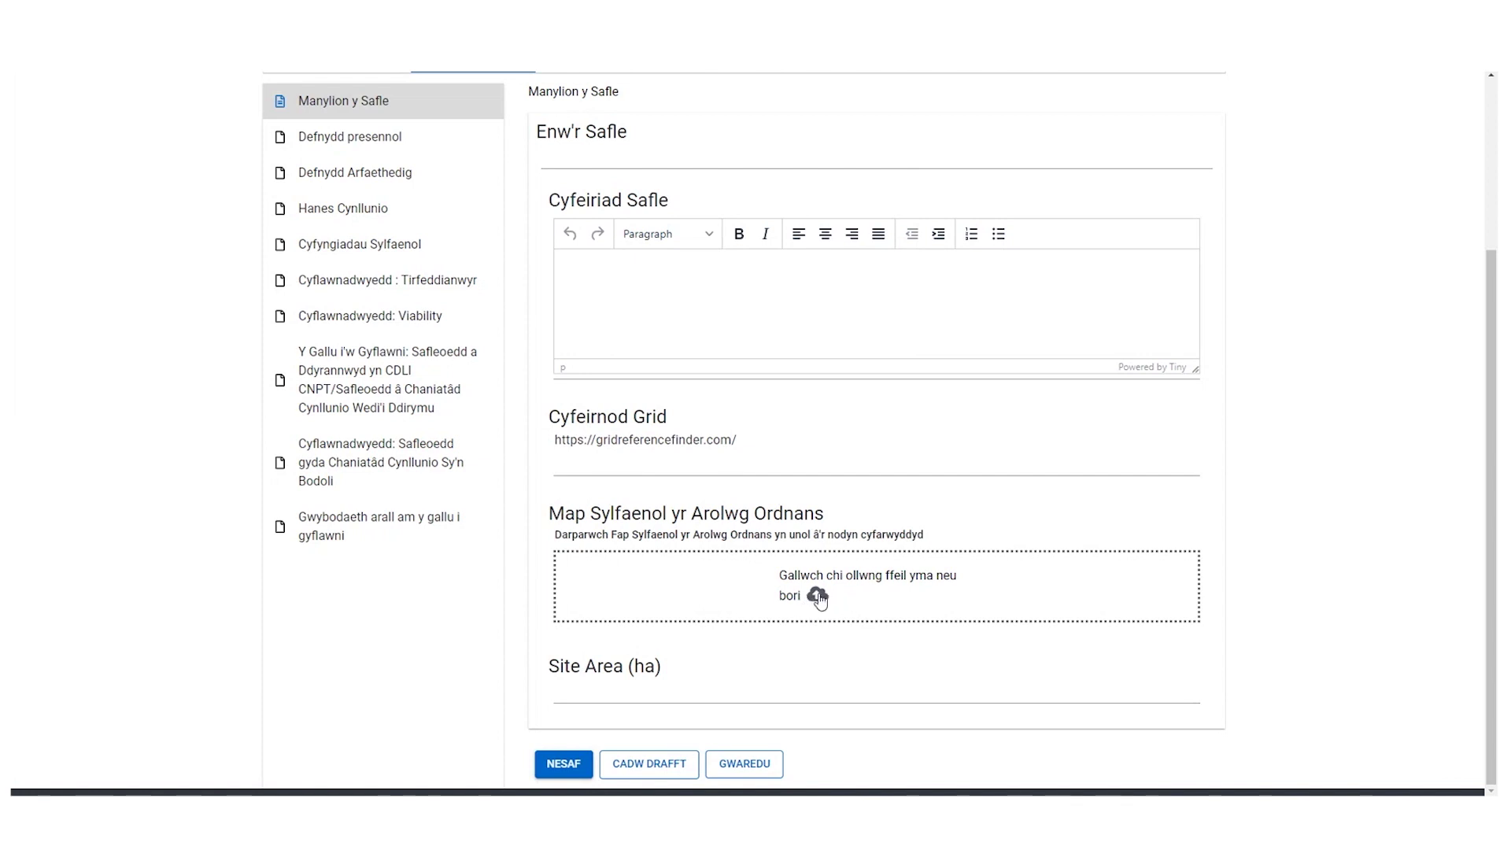
left_click(564, 767)
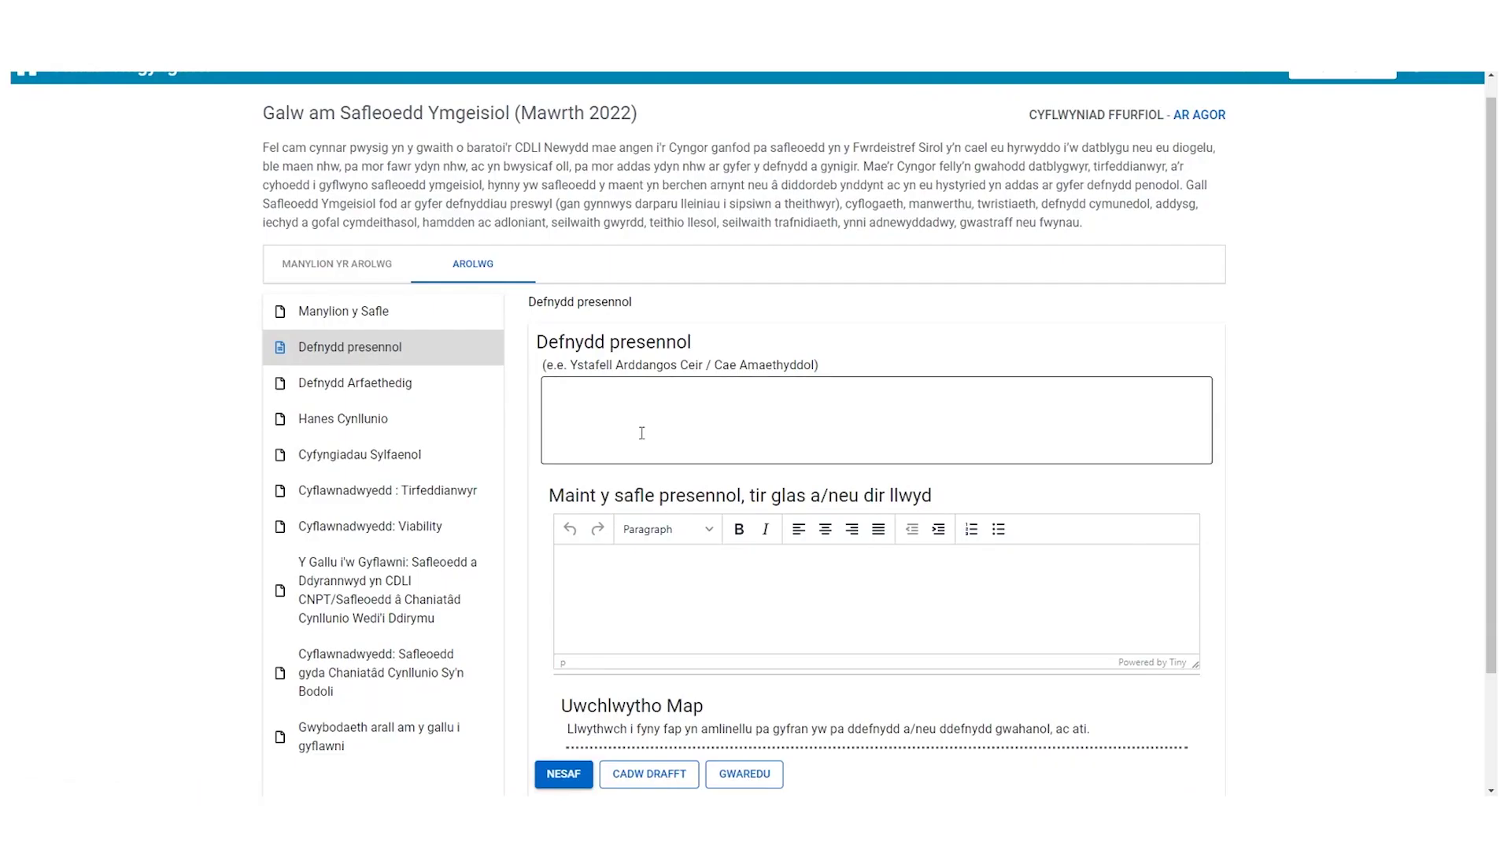
- Skip from Maint y safle to the Defnydd Arfaethedig section and begin its proposed-use answer
left_click(702, 604)
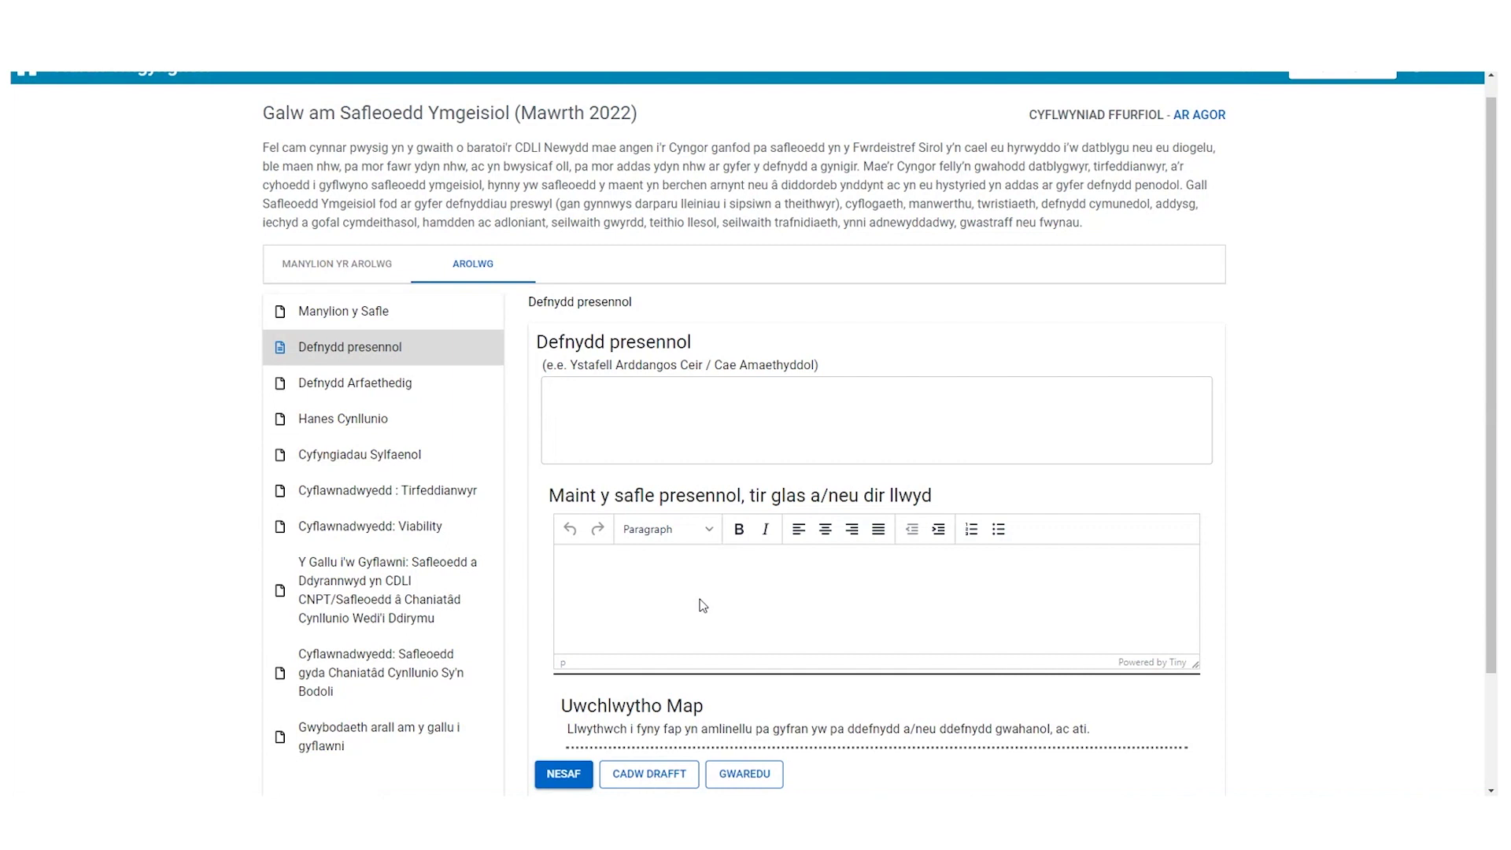
scroll(889, 612, "down", 1)
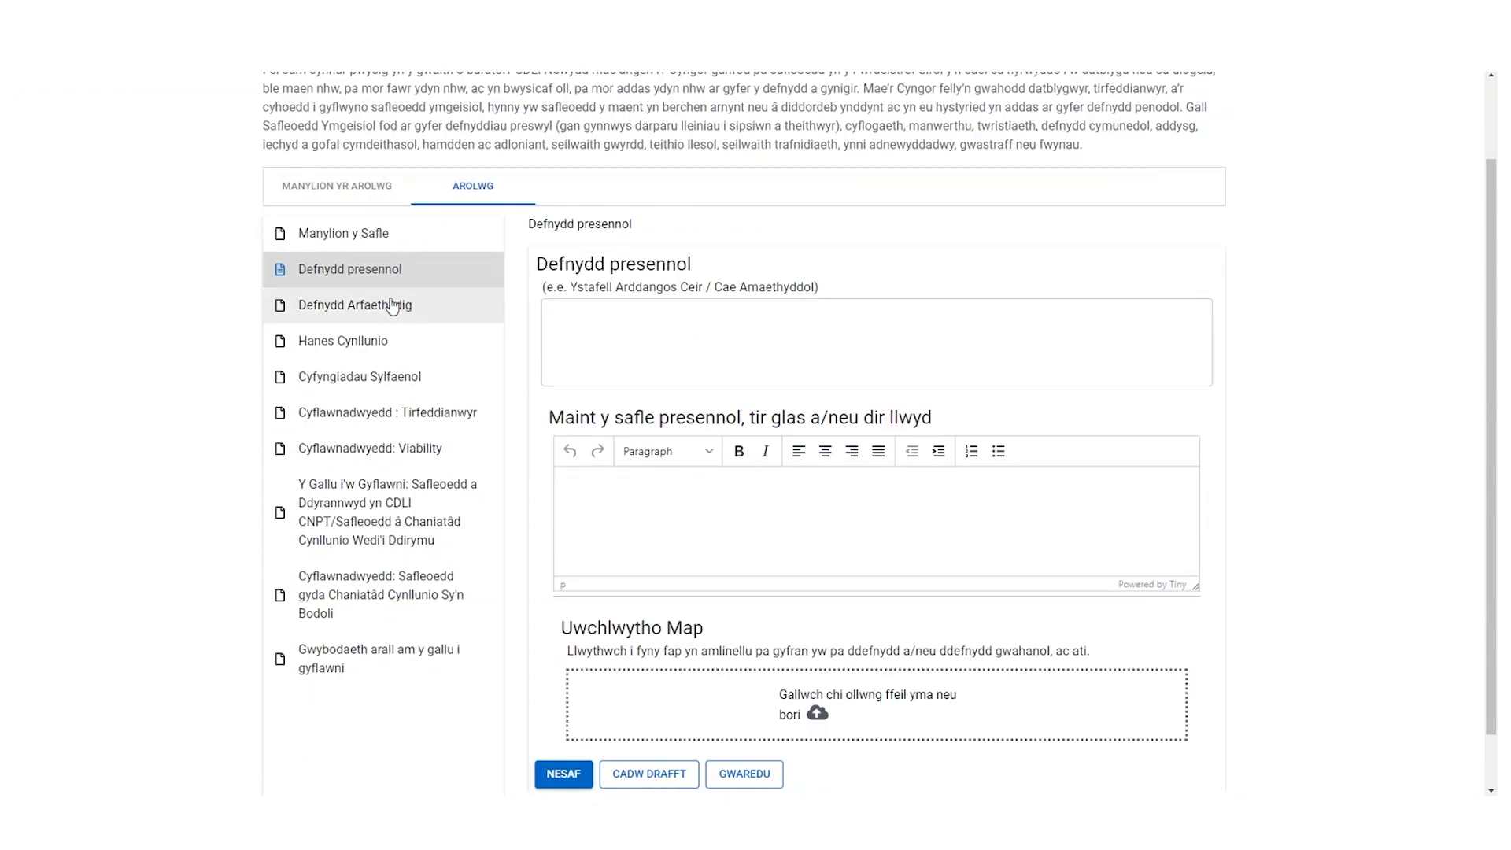
left_click(392, 305)
left_click(610, 432)
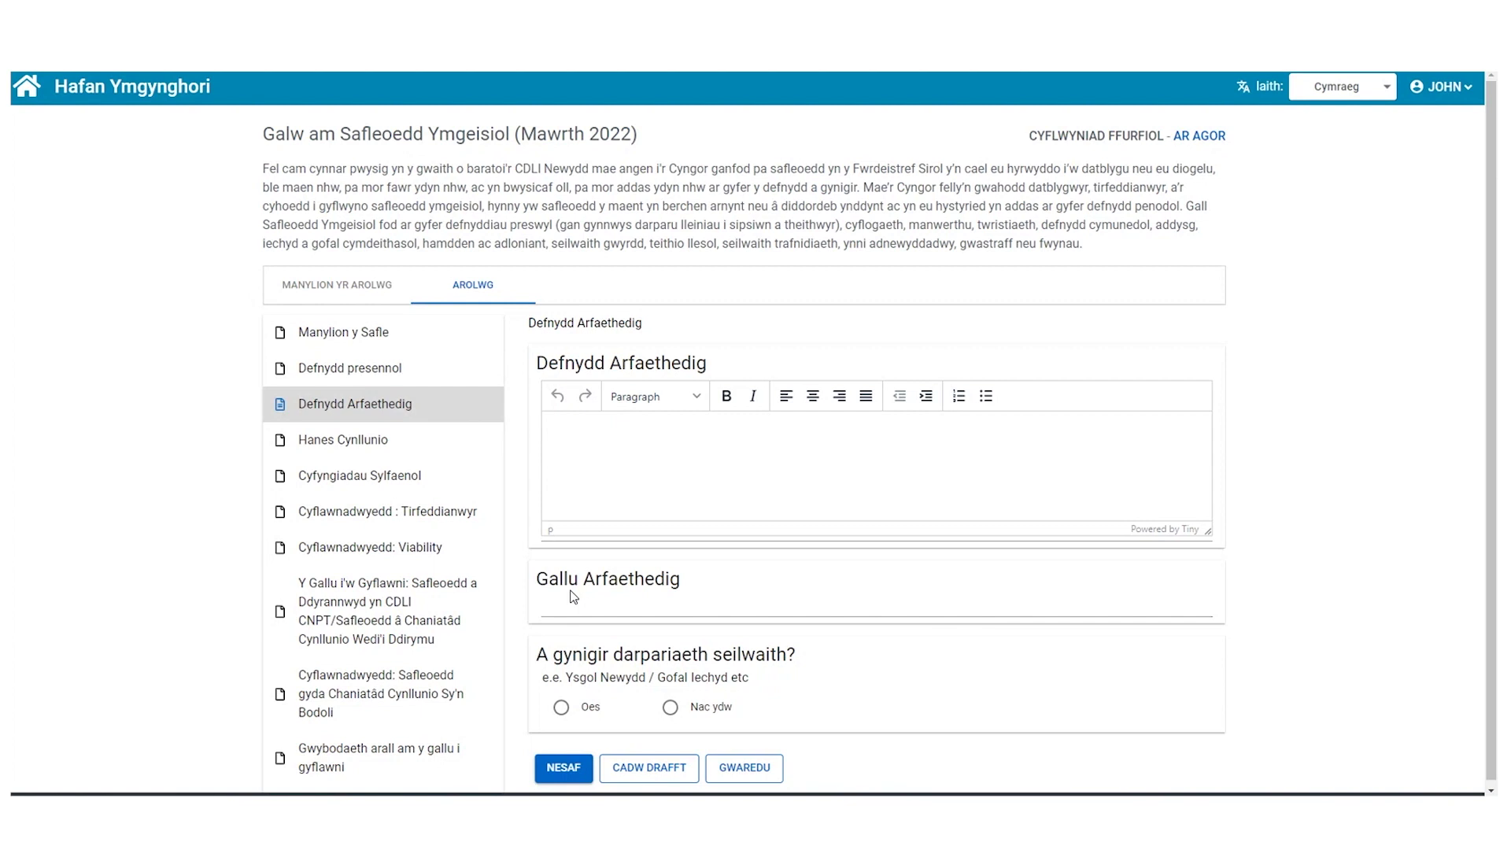
scroll(598, 629, "down", 1)
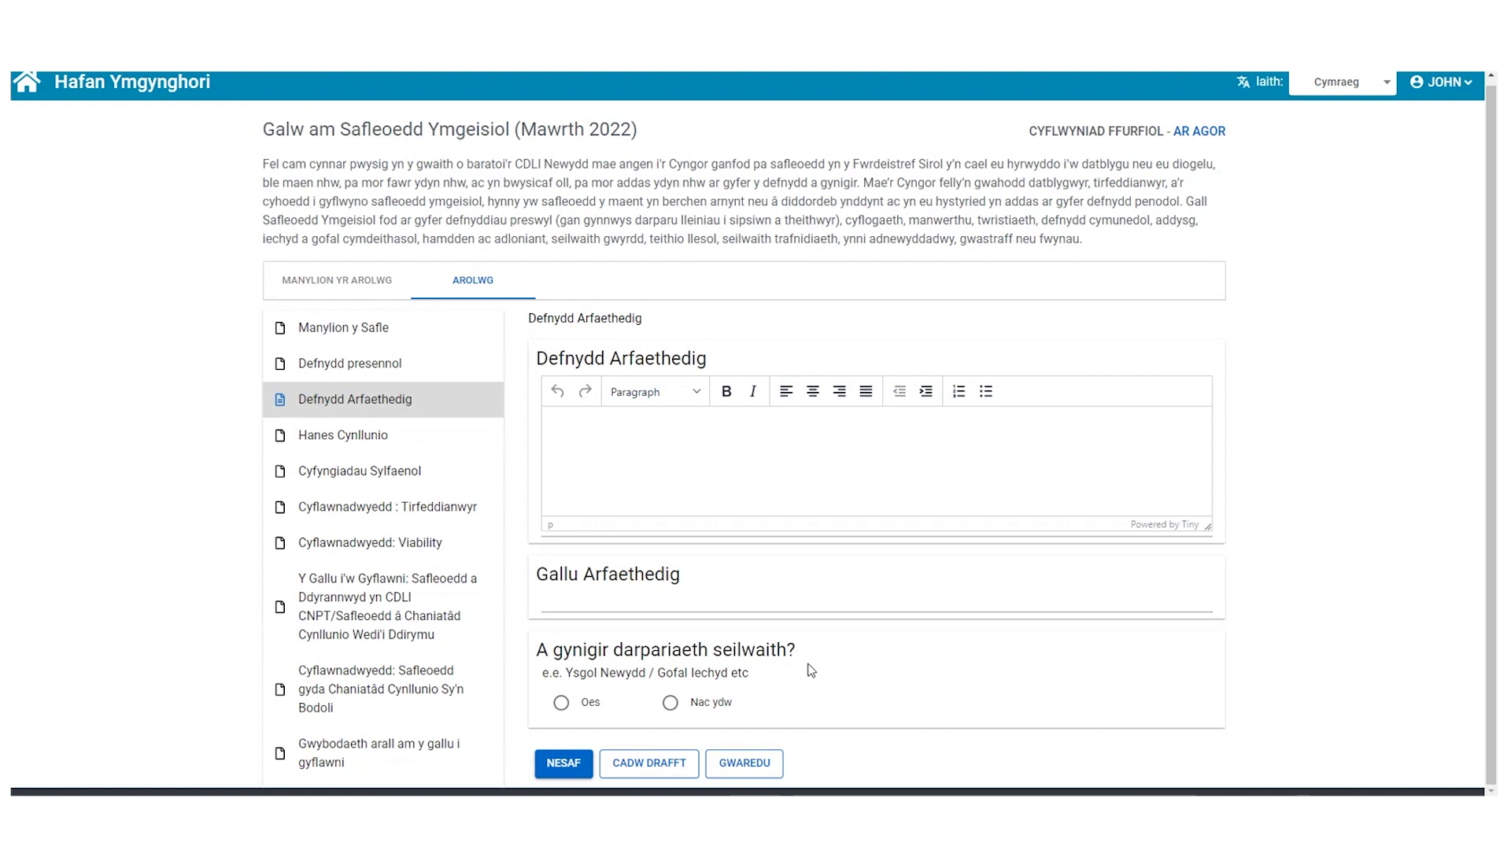
left_click(564, 762)
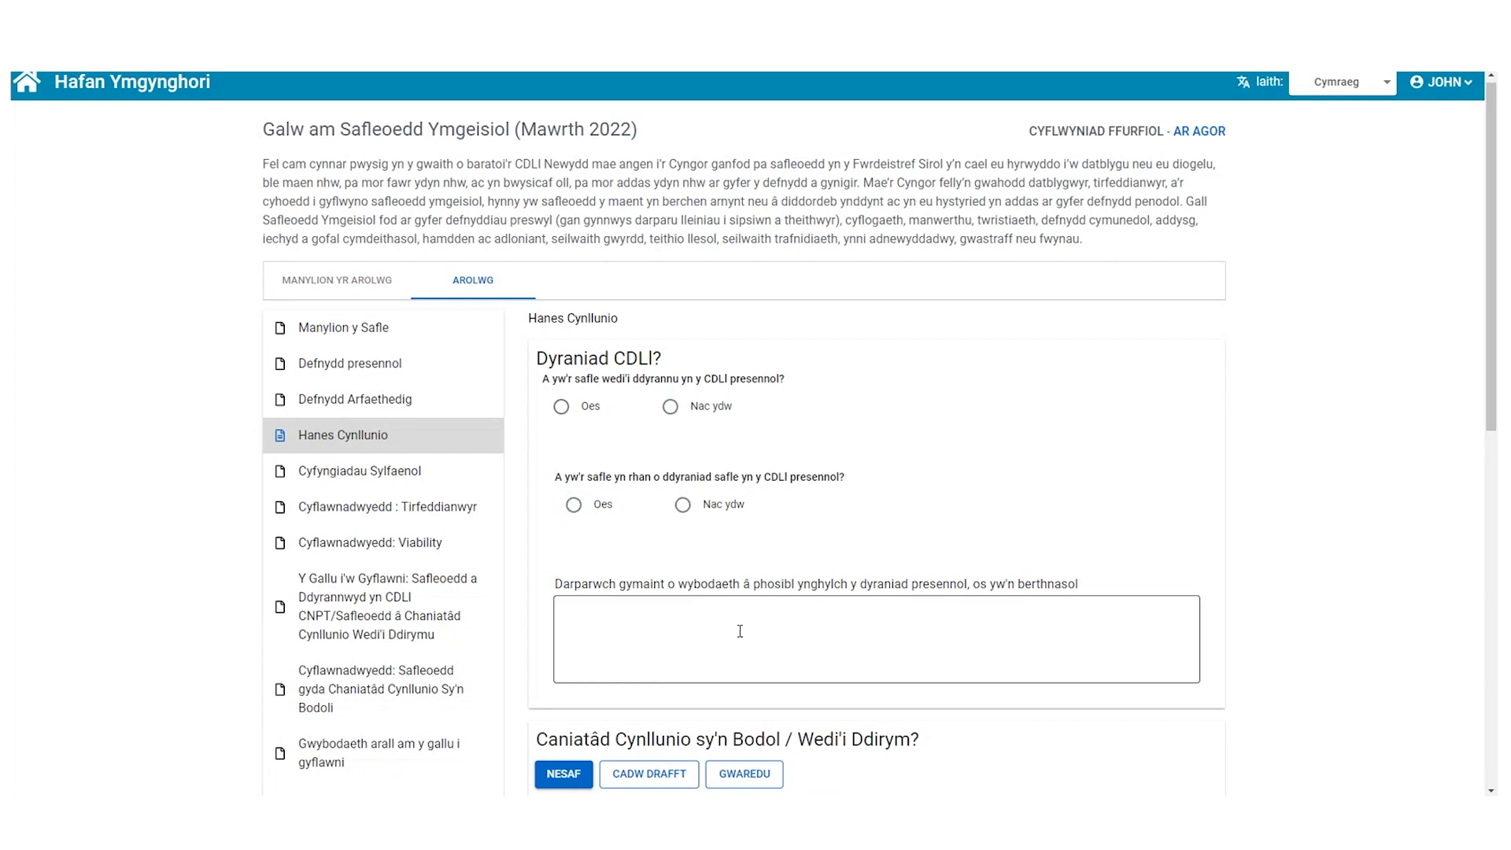
- Advance through Hanes Cynllunio and past the Cyfyngiadau Sylfaenol designation questions with NESAF
scroll(895, 614, "down", 8)
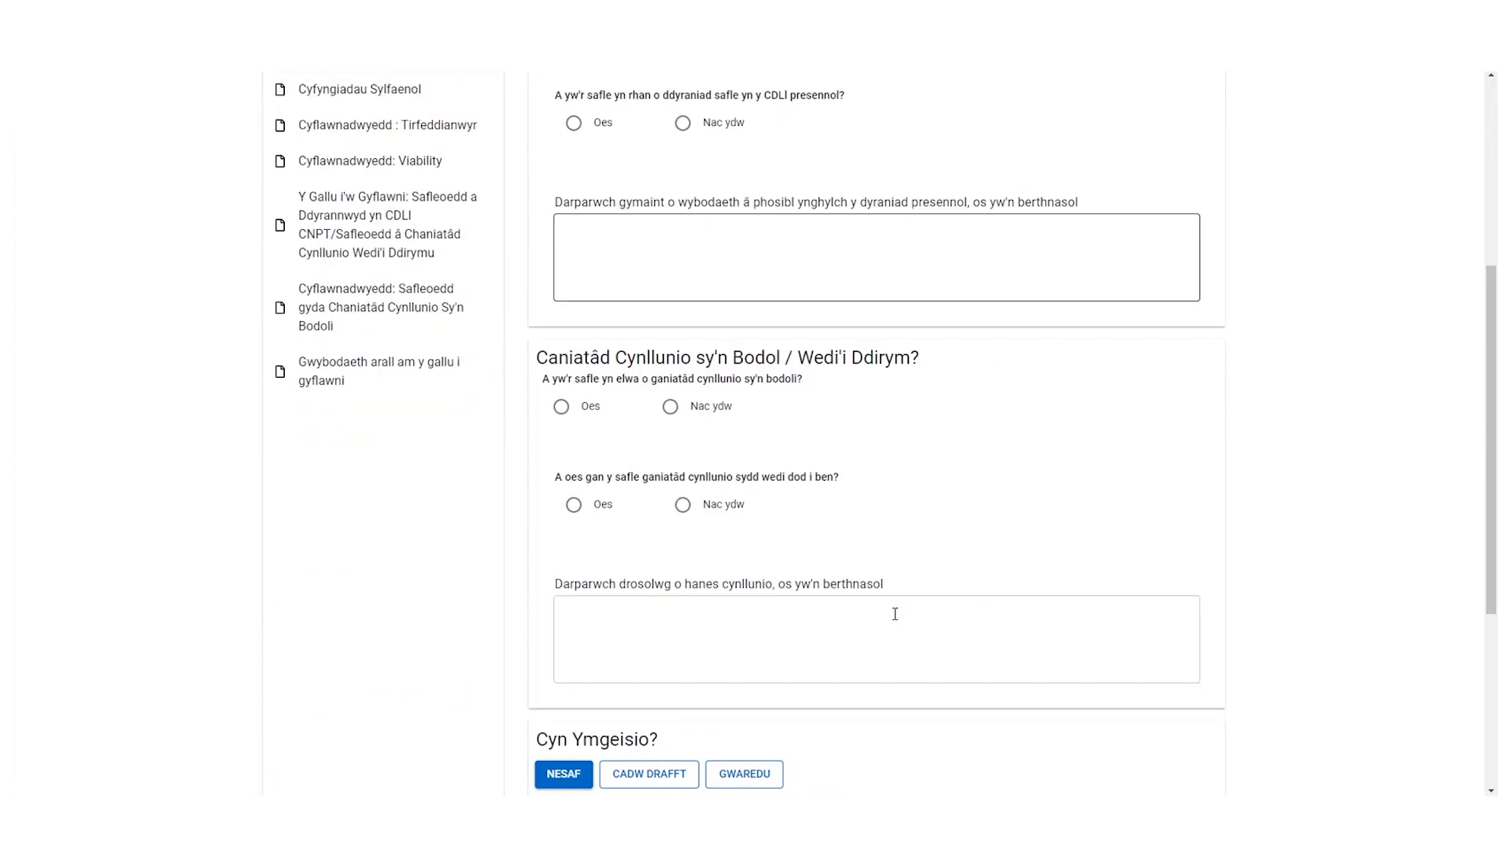
scroll(894, 614, "down", 2)
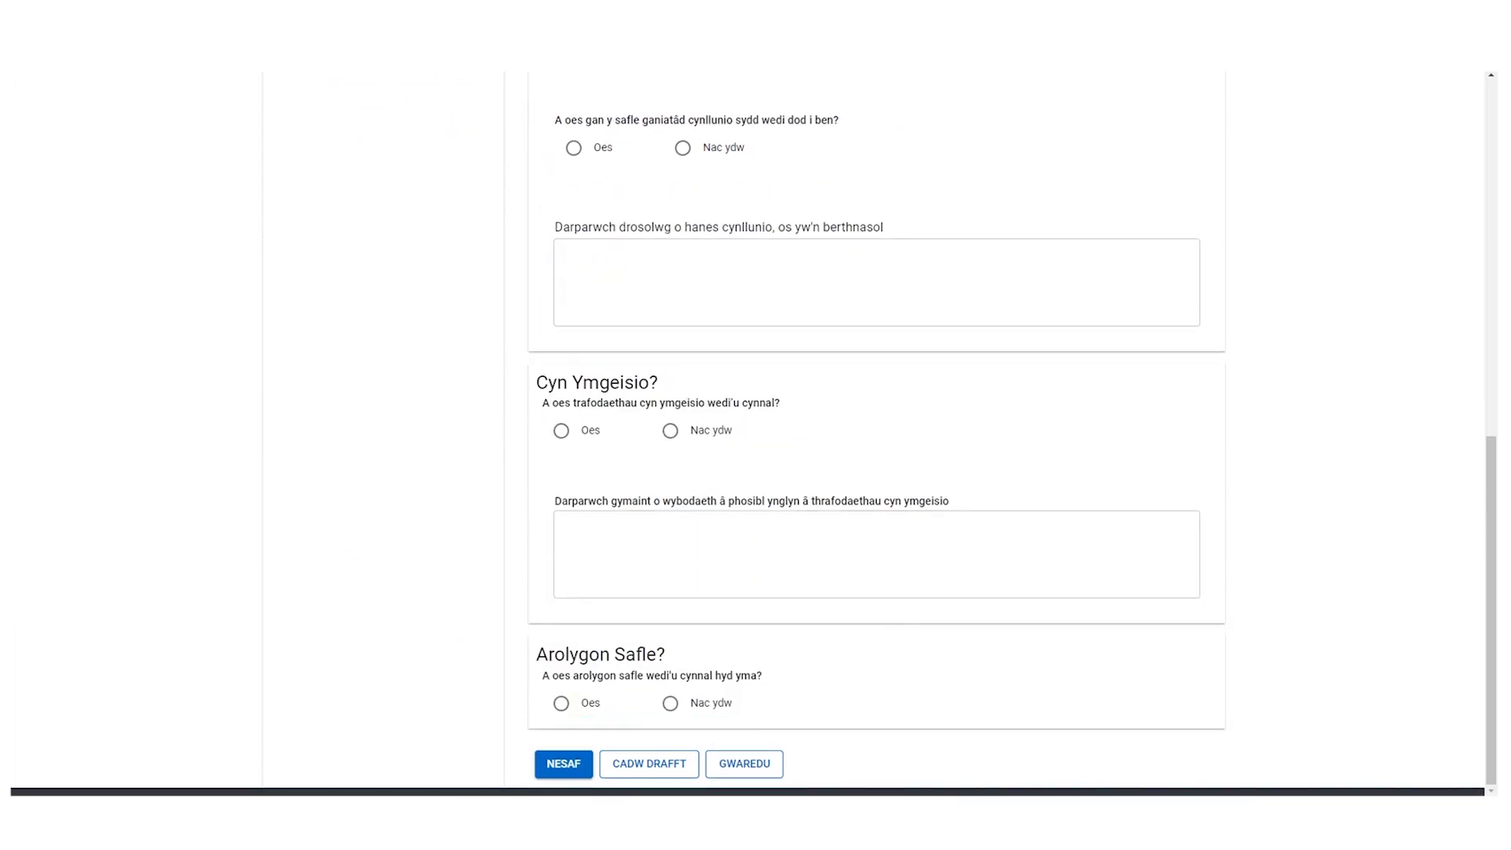
left_click(554, 772)
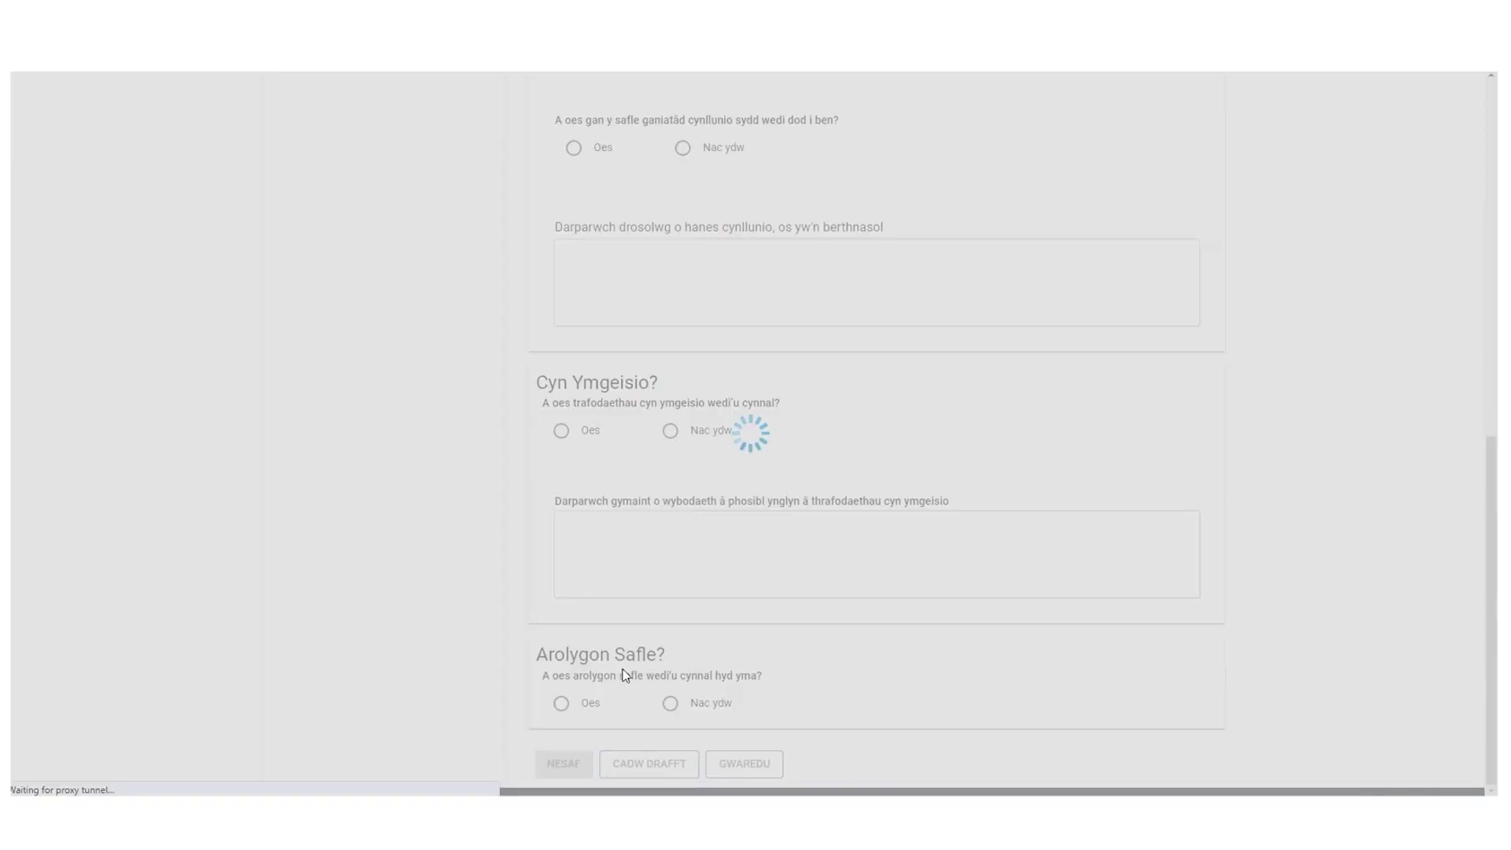
scroll(697, 584, "up", 1)
scroll(697, 584, "up", 8)
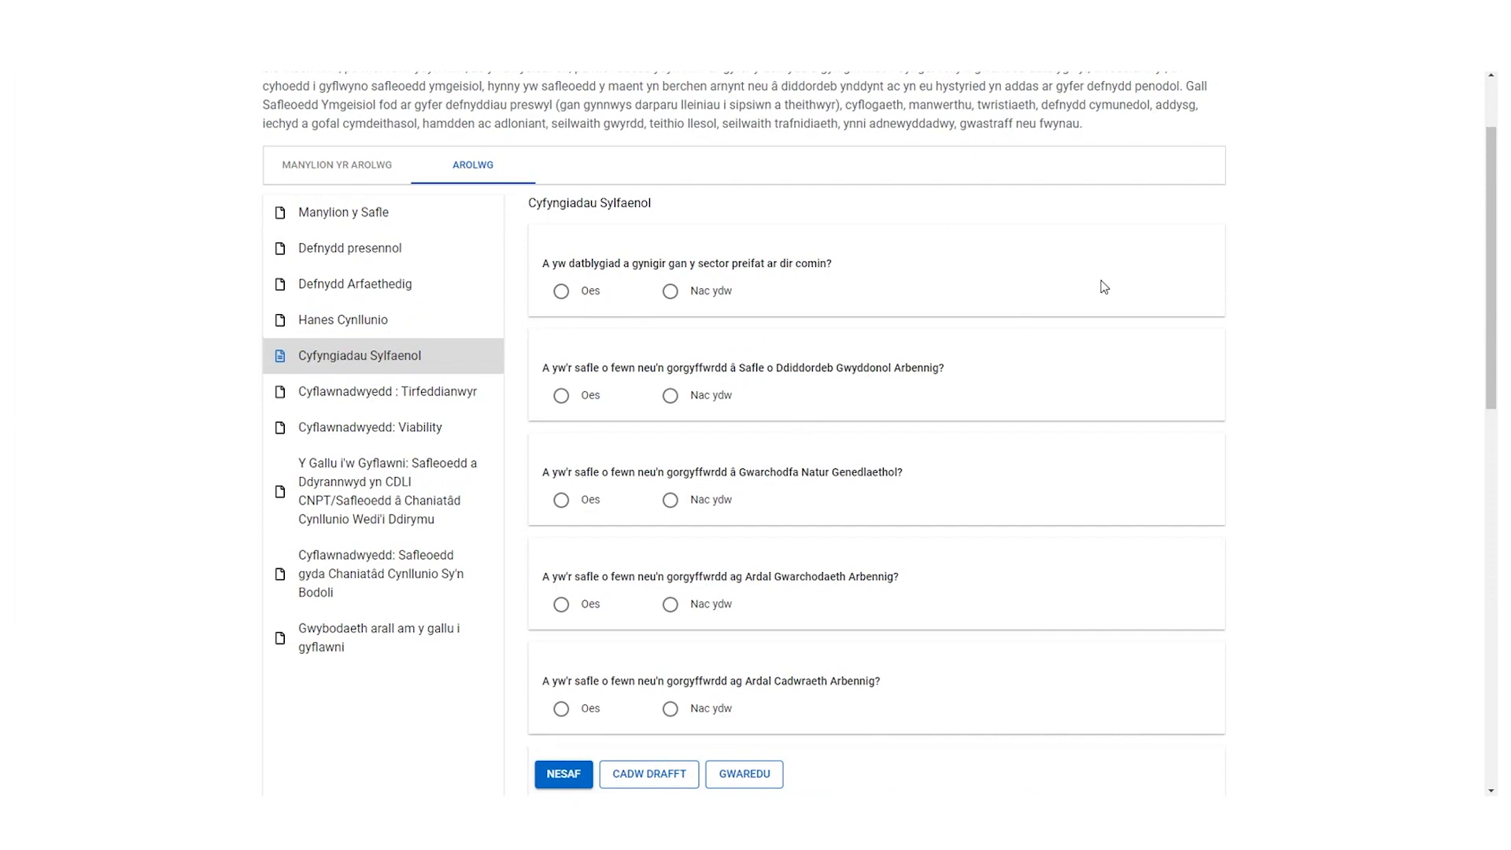
scroll(1104, 287, "down", 1)
left_click(565, 778)
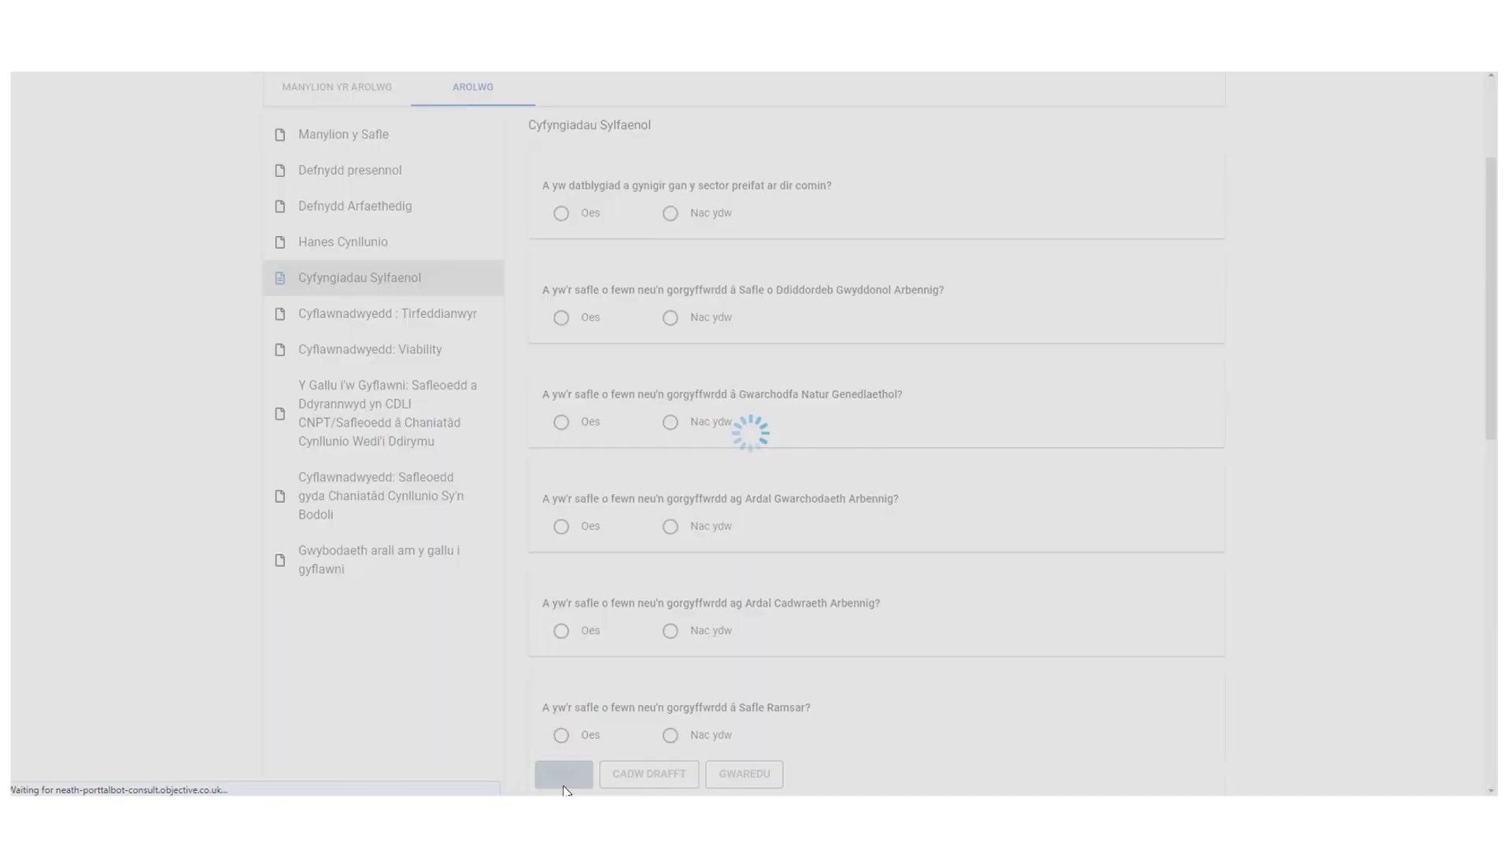
- Fill the landowner's name from the autofill suggestion and type their postal address, fixing a typo
left_click(706, 215)
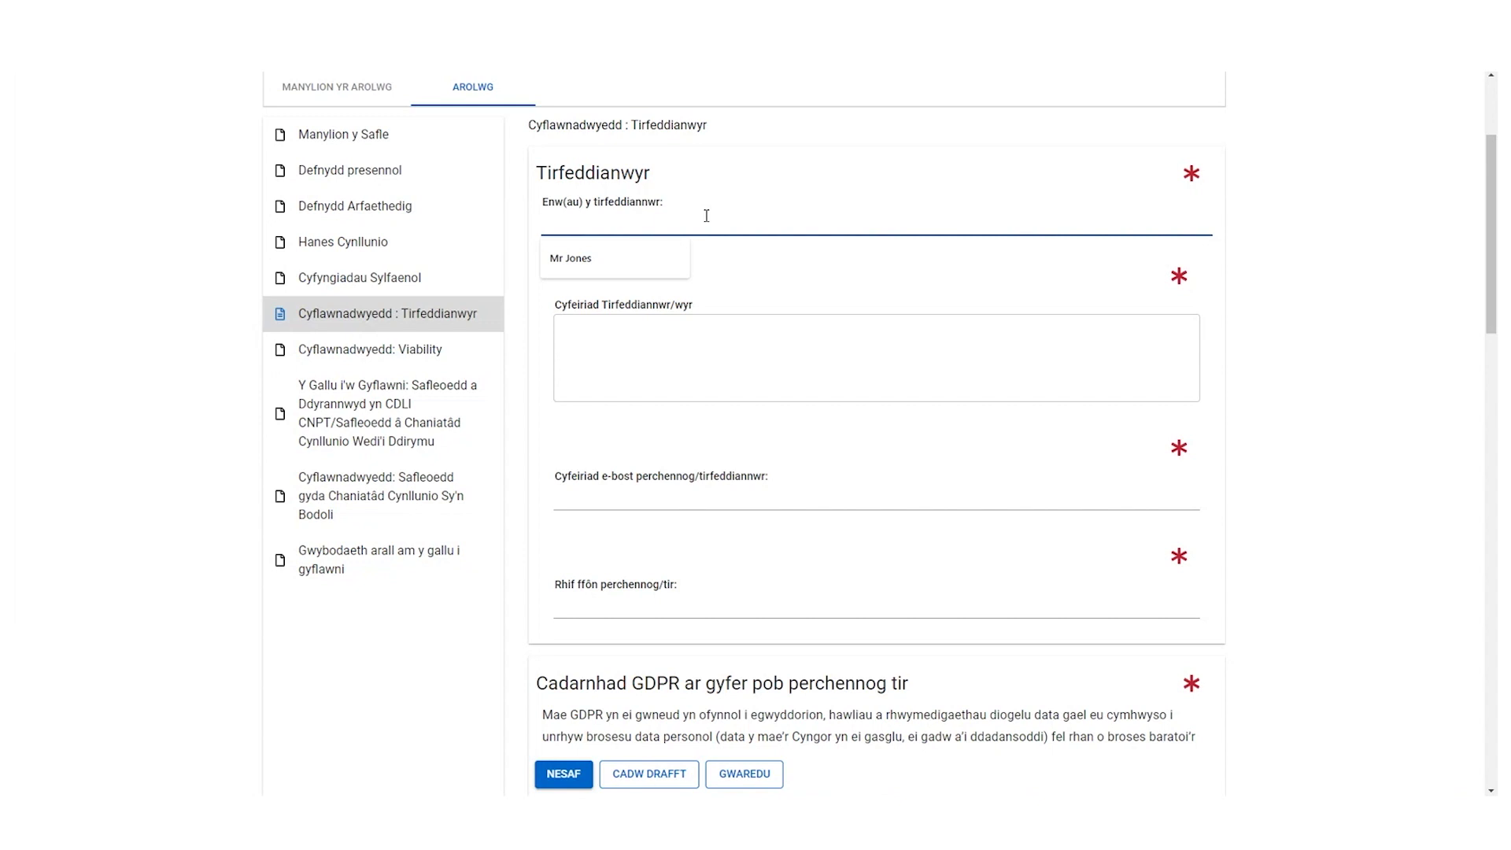
left_click(669, 258)
left_click(640, 347)
type("Safle")
type(" par")
type("wf")
key("BackSpace")
key("BackSpace")
key("BackSpace")
key("BackSpace")
type("ra")
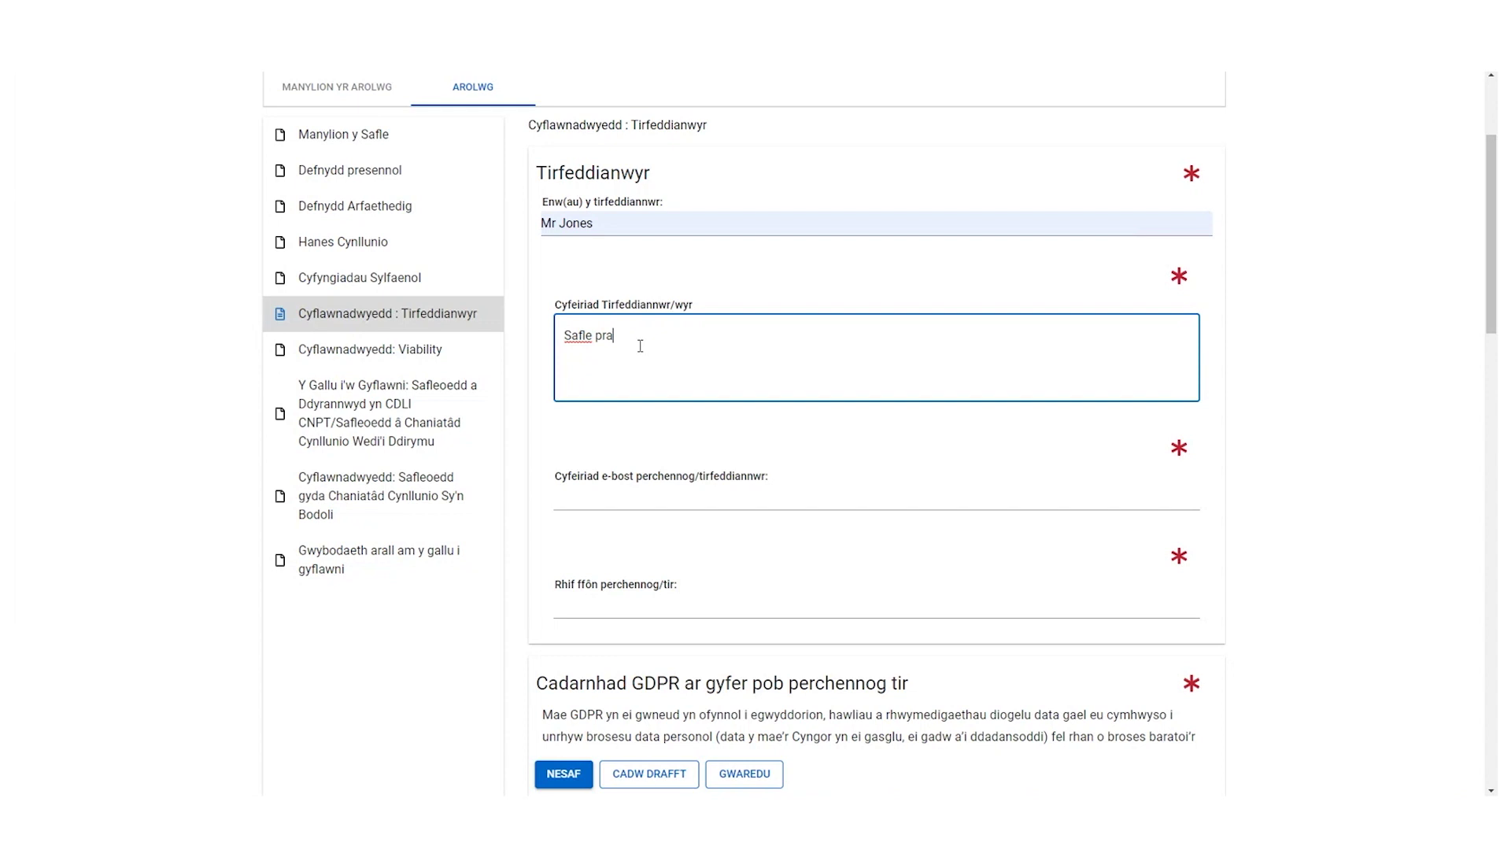
type("wf, Glyncorrwg....")
- Fill the landowner's e-mail address and phone number from the autofill suggestions
left_click(612, 496)
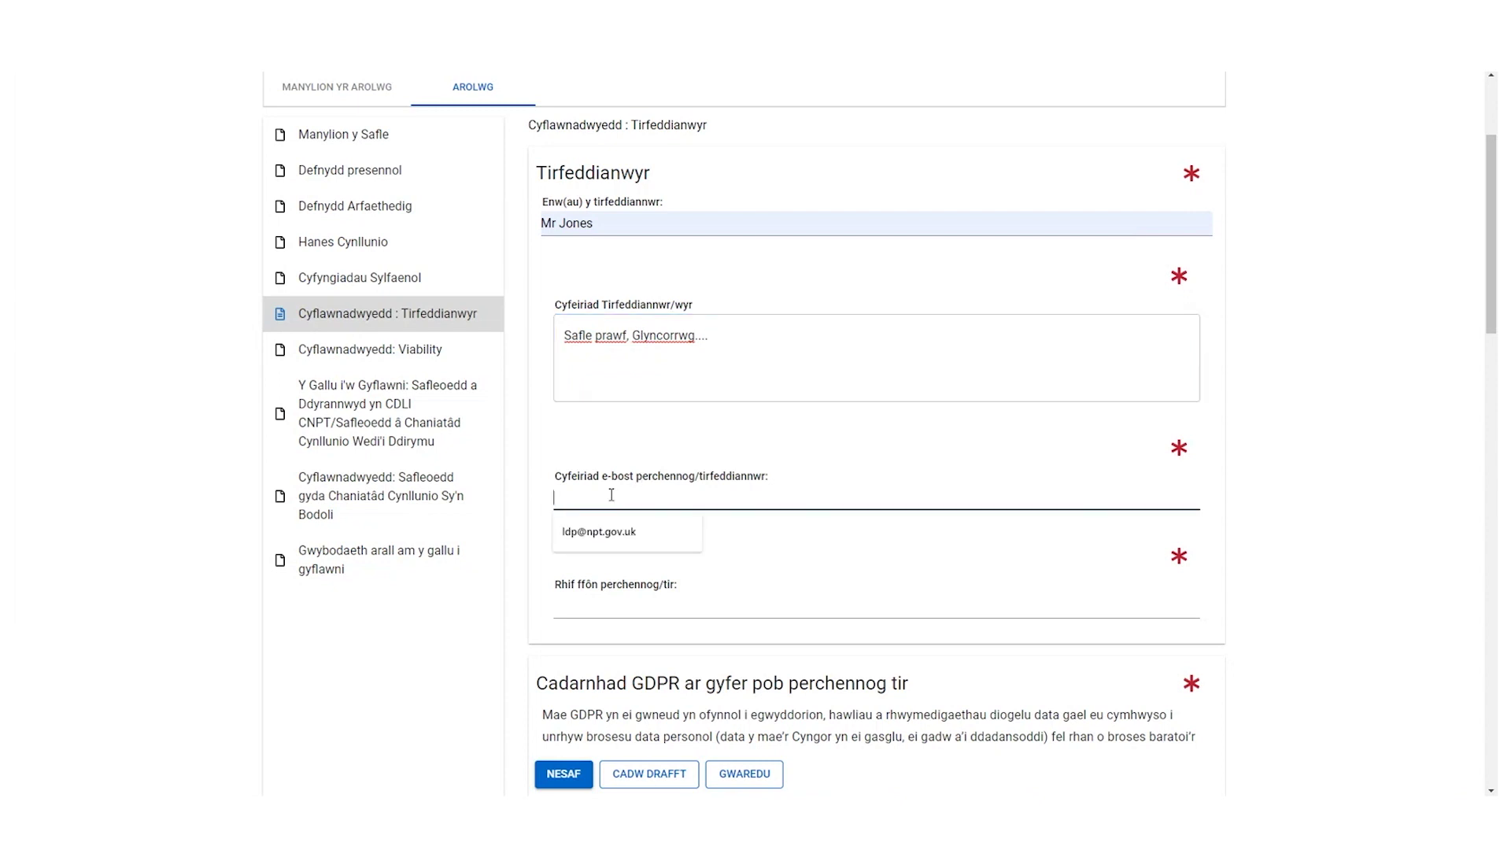
left_click(589, 538)
left_click(580, 610)
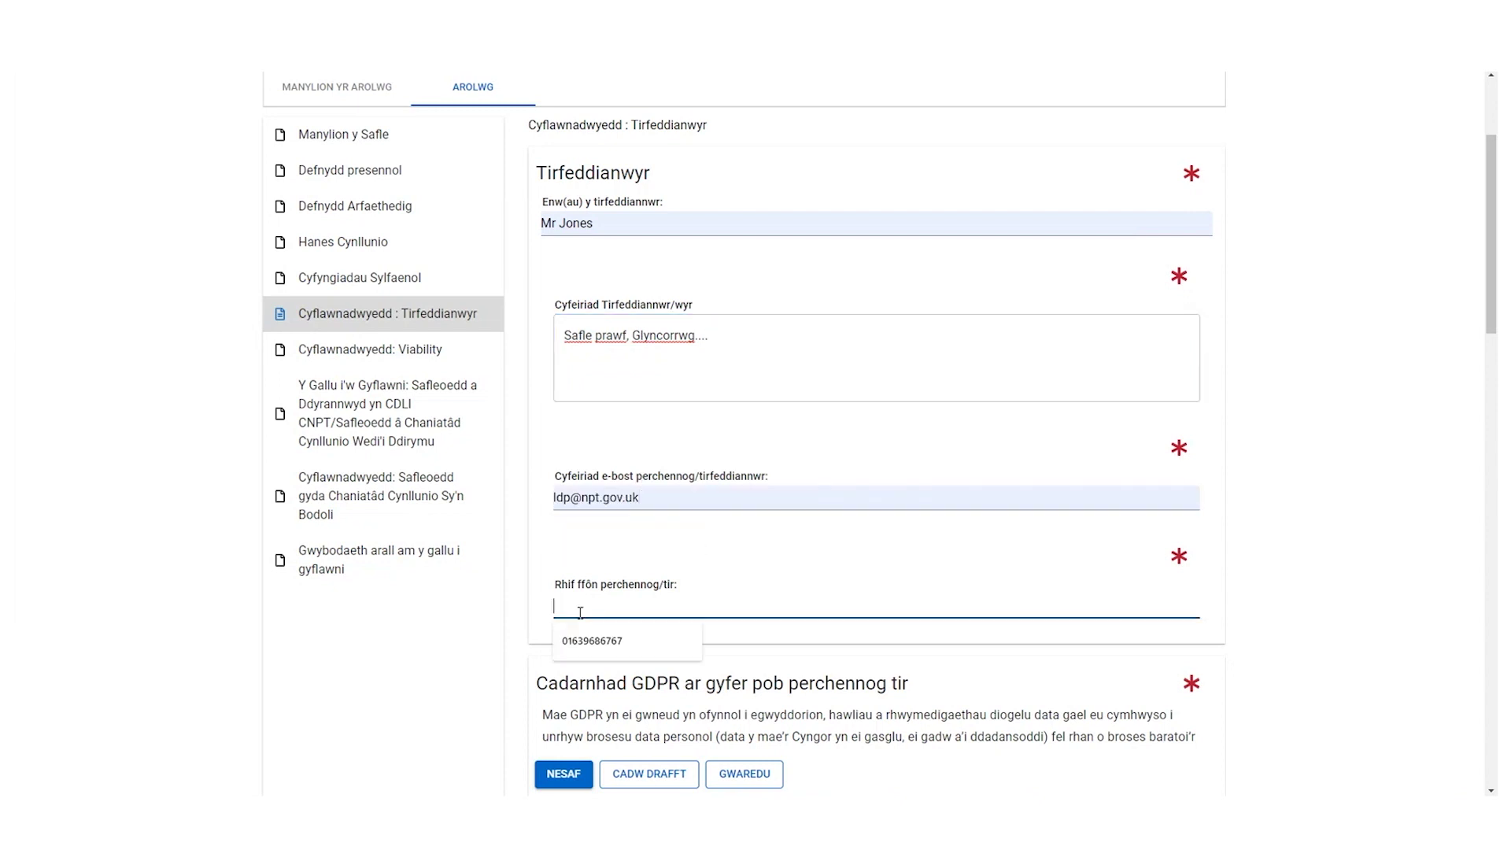
left_click(588, 641)
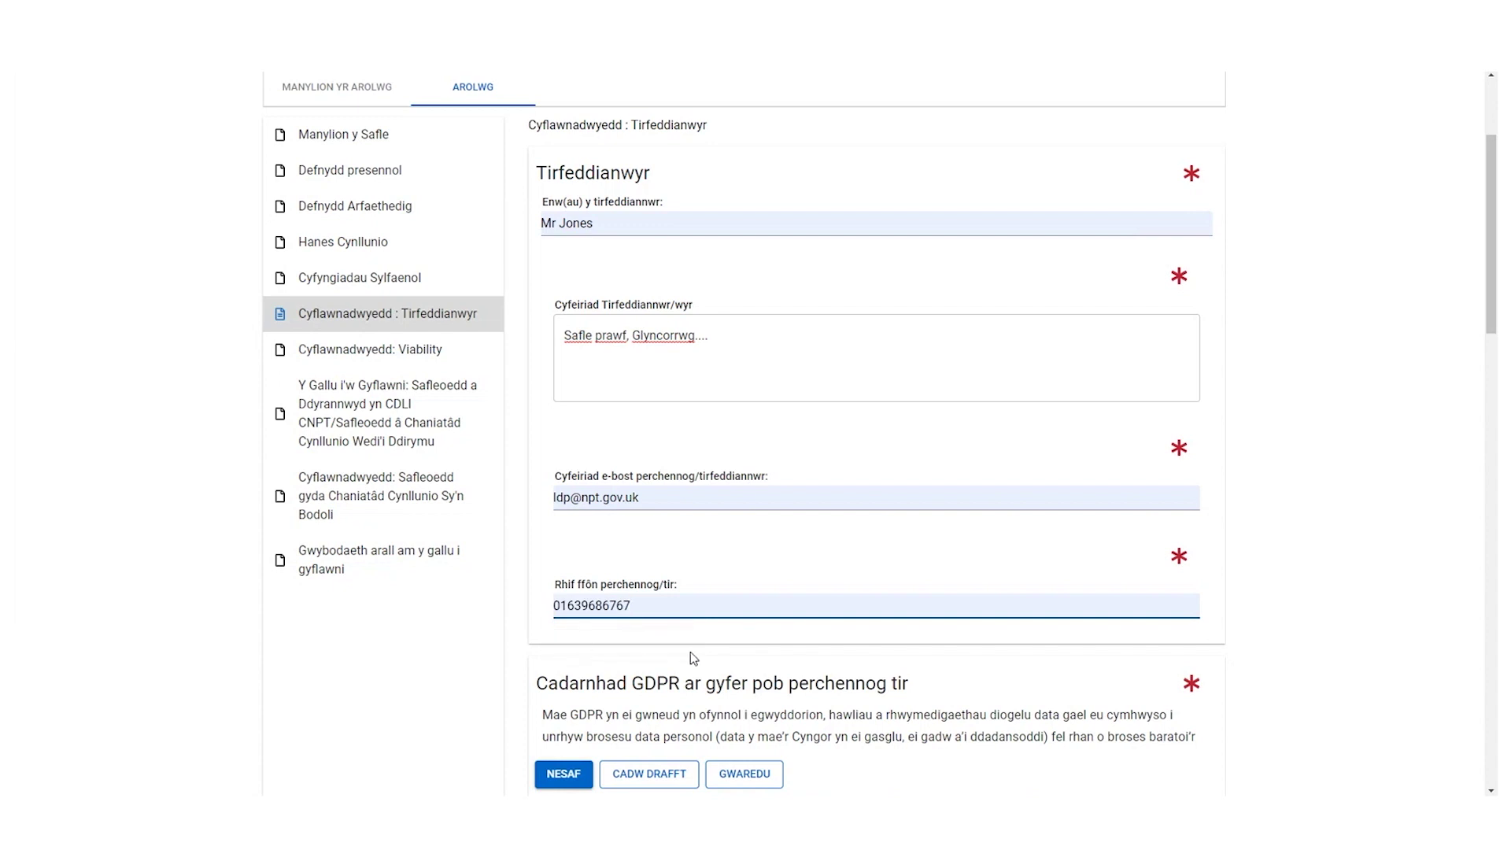
scroll(629, 668, "down", 3)
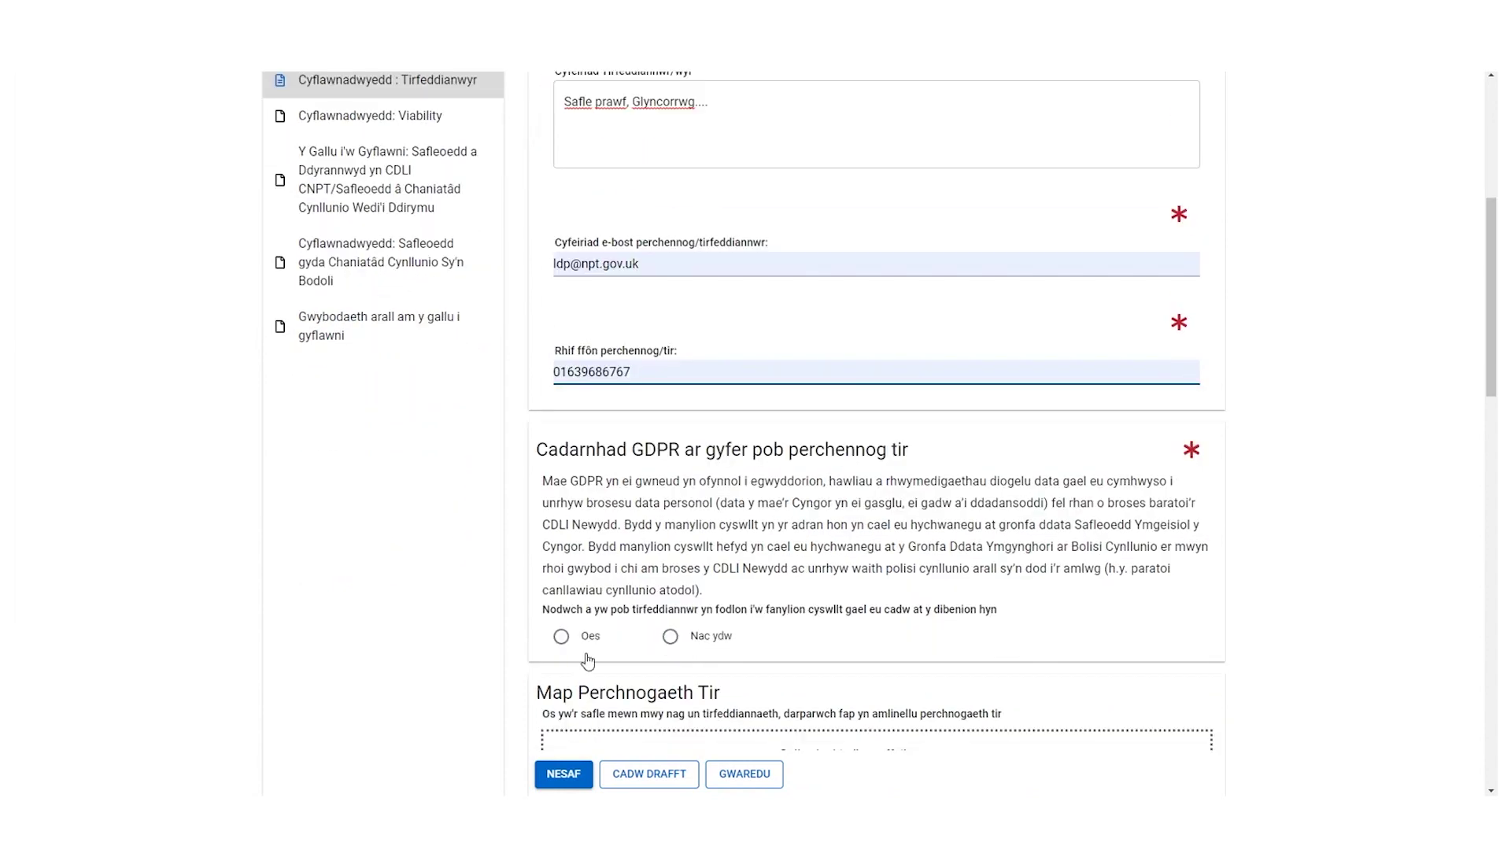
- Scroll past the GDPR and deliverability questions to the existing planning permission section
scroll(589, 661, "down", 12)
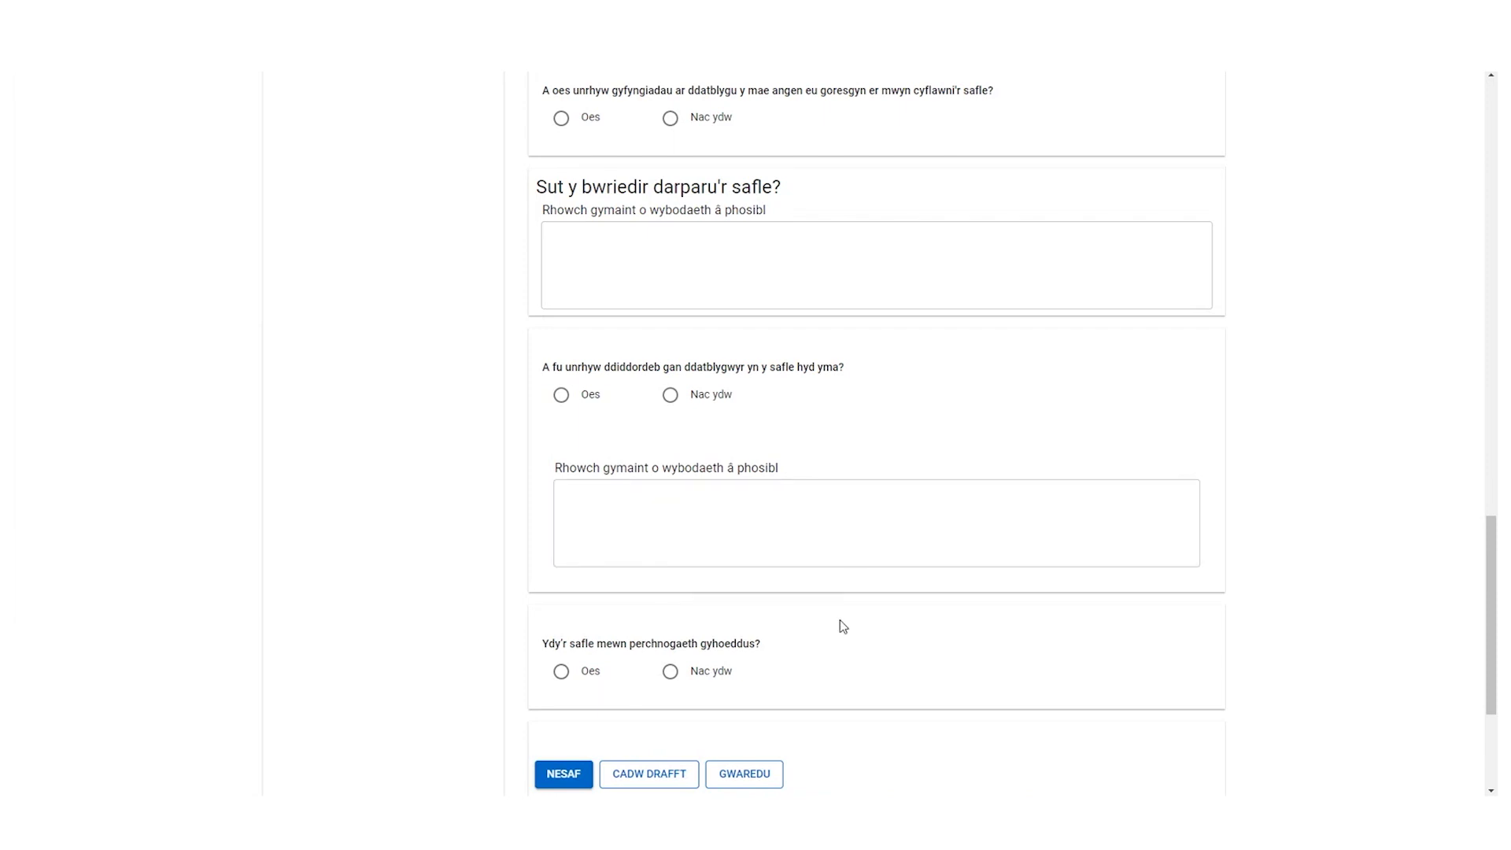
scroll(789, 667, "down", 2)
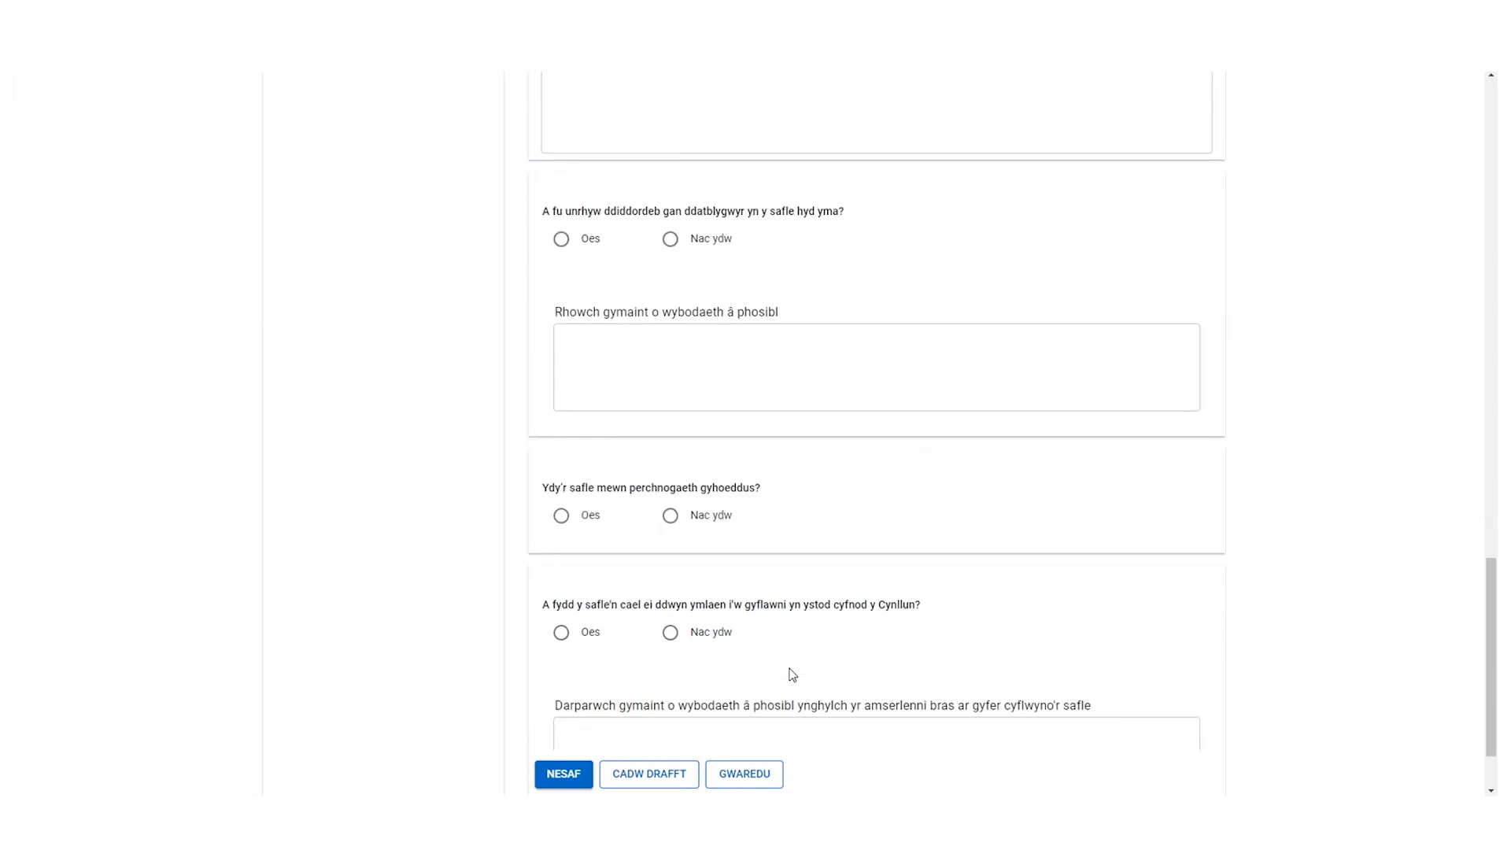
scroll(792, 675, "down", 1)
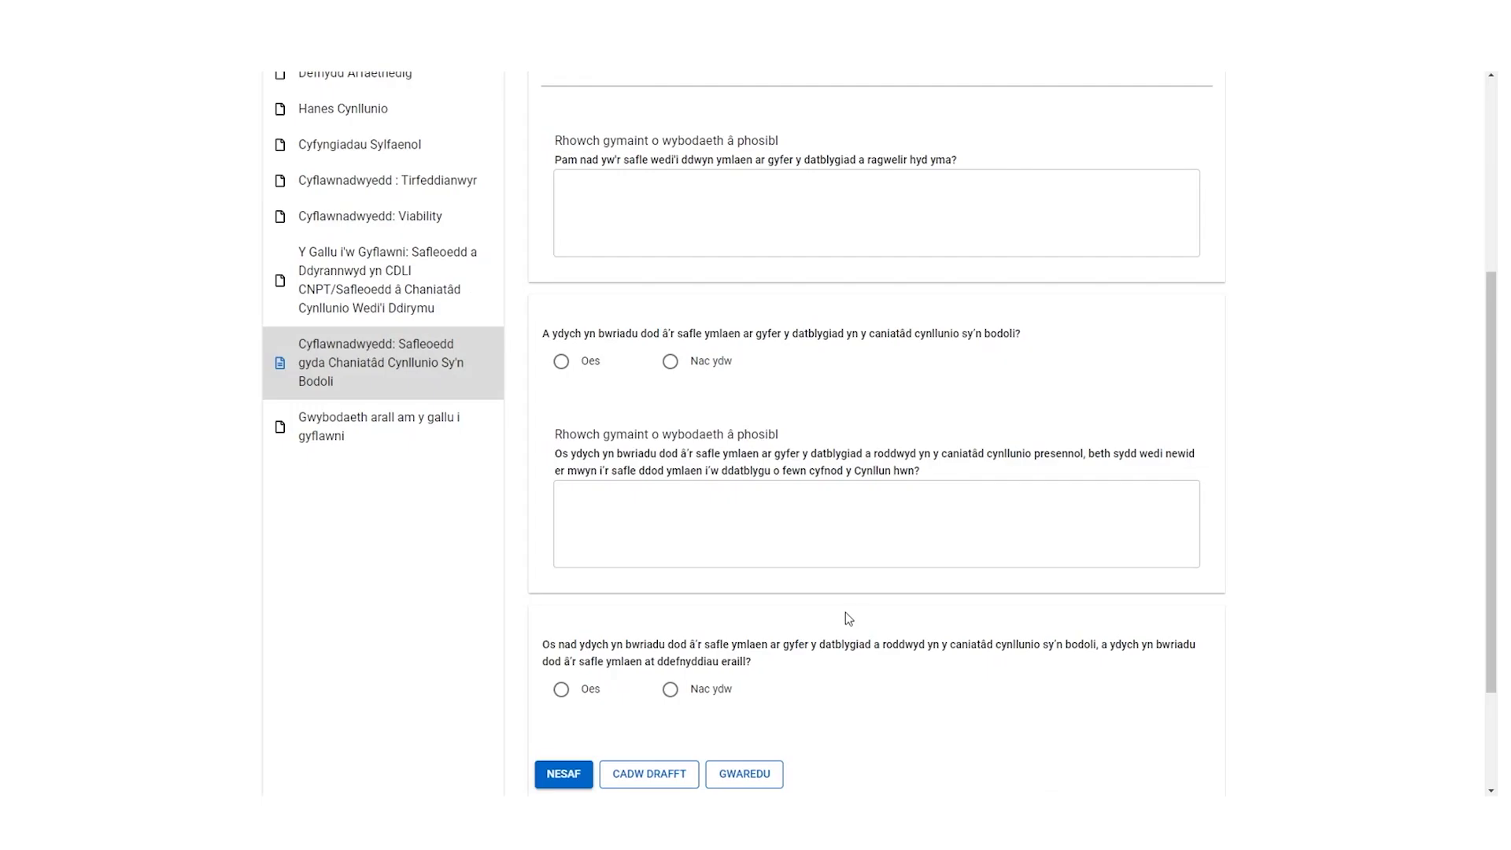
scroll(865, 550, "up", 5)
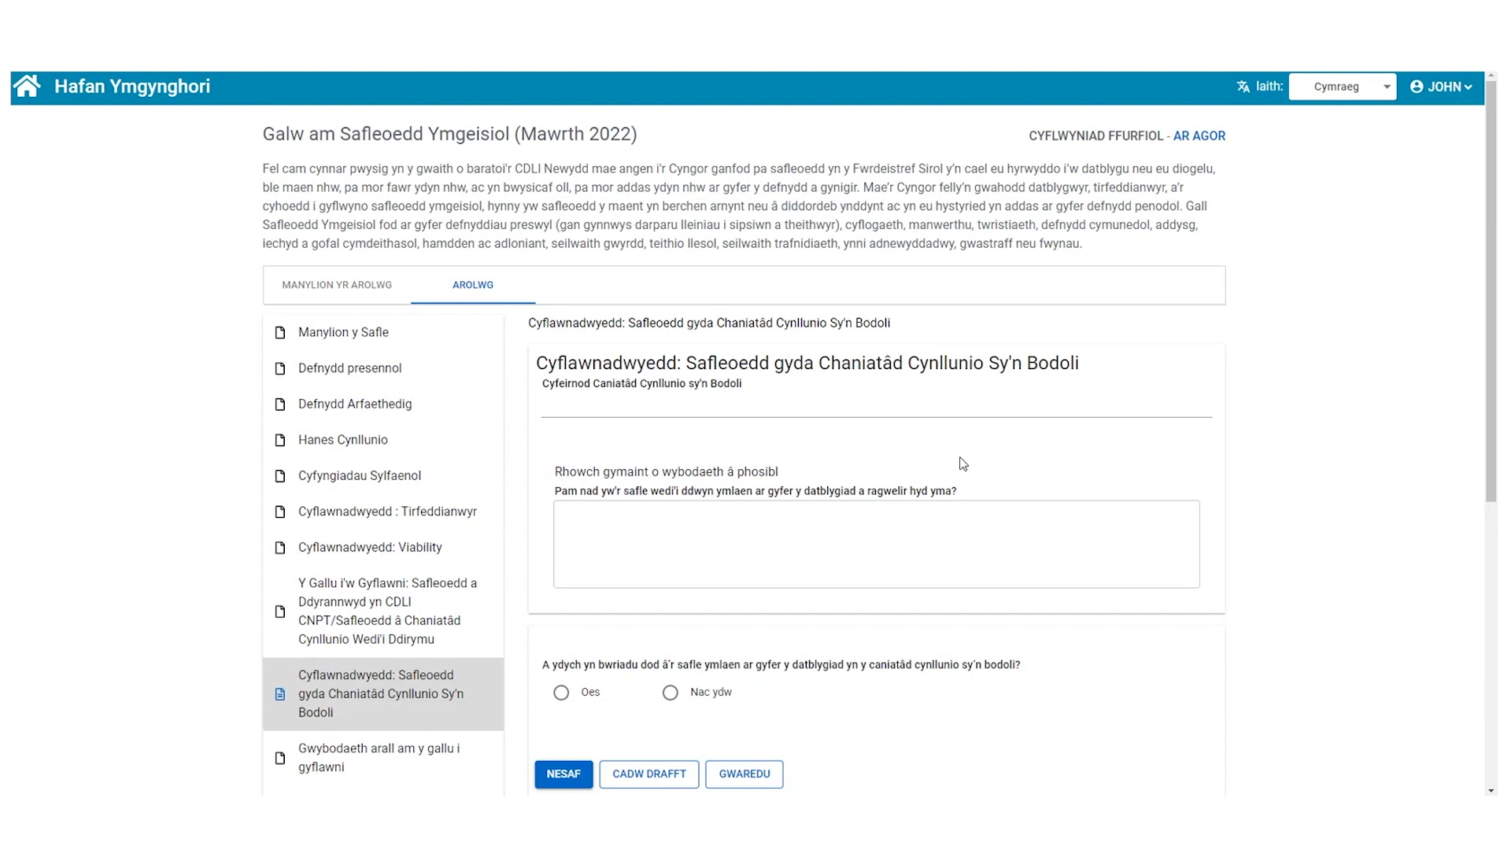
- Advance to Gwybodaeth arall, save with CADW AC ADOLYGU, and submit from Adolygu with CYFLWYNO
scroll(963, 463, "down", 6)
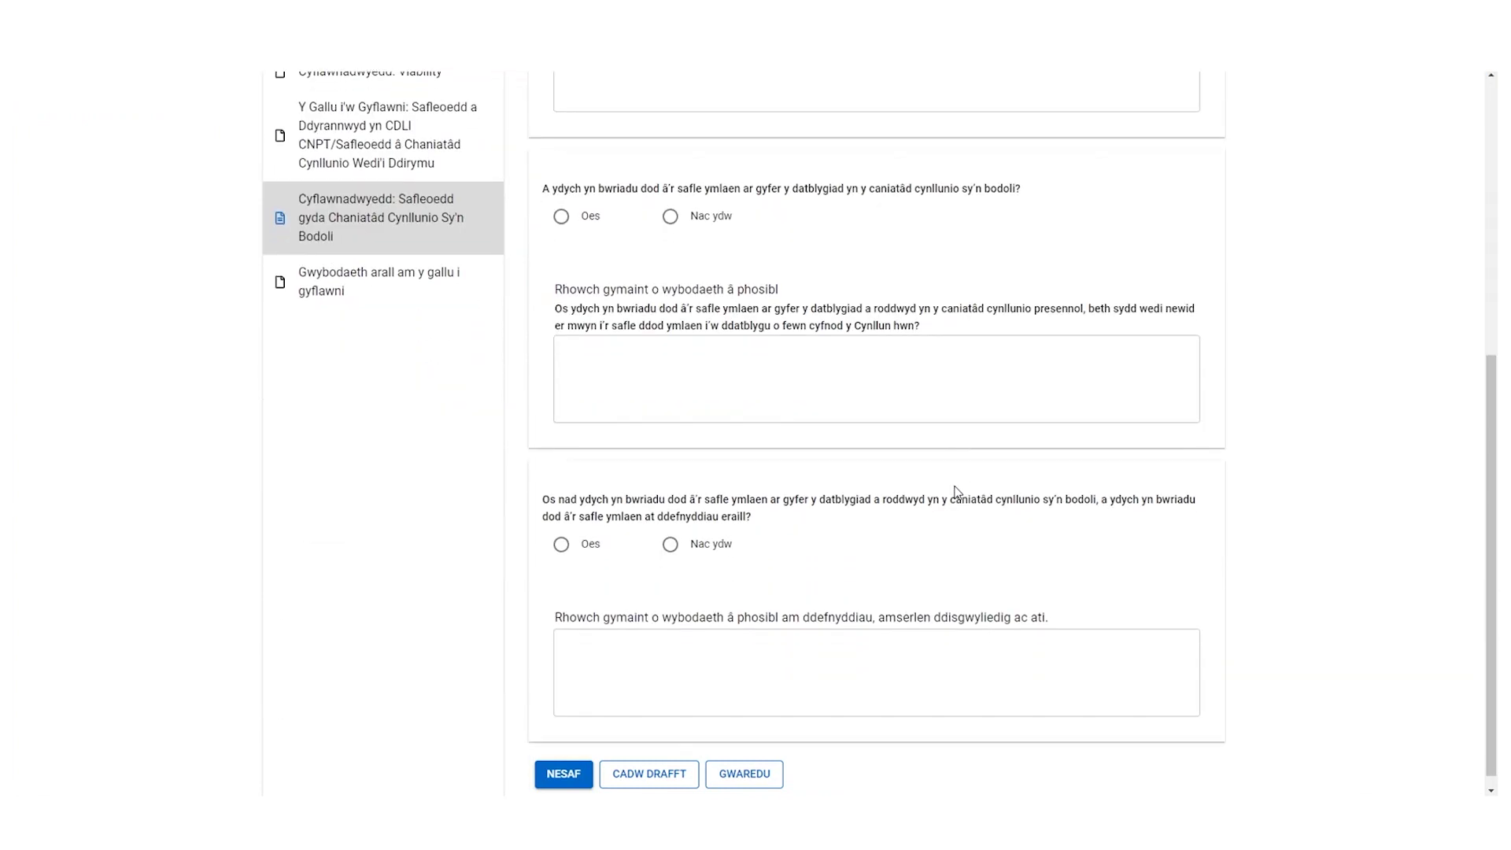
left_click(556, 773)
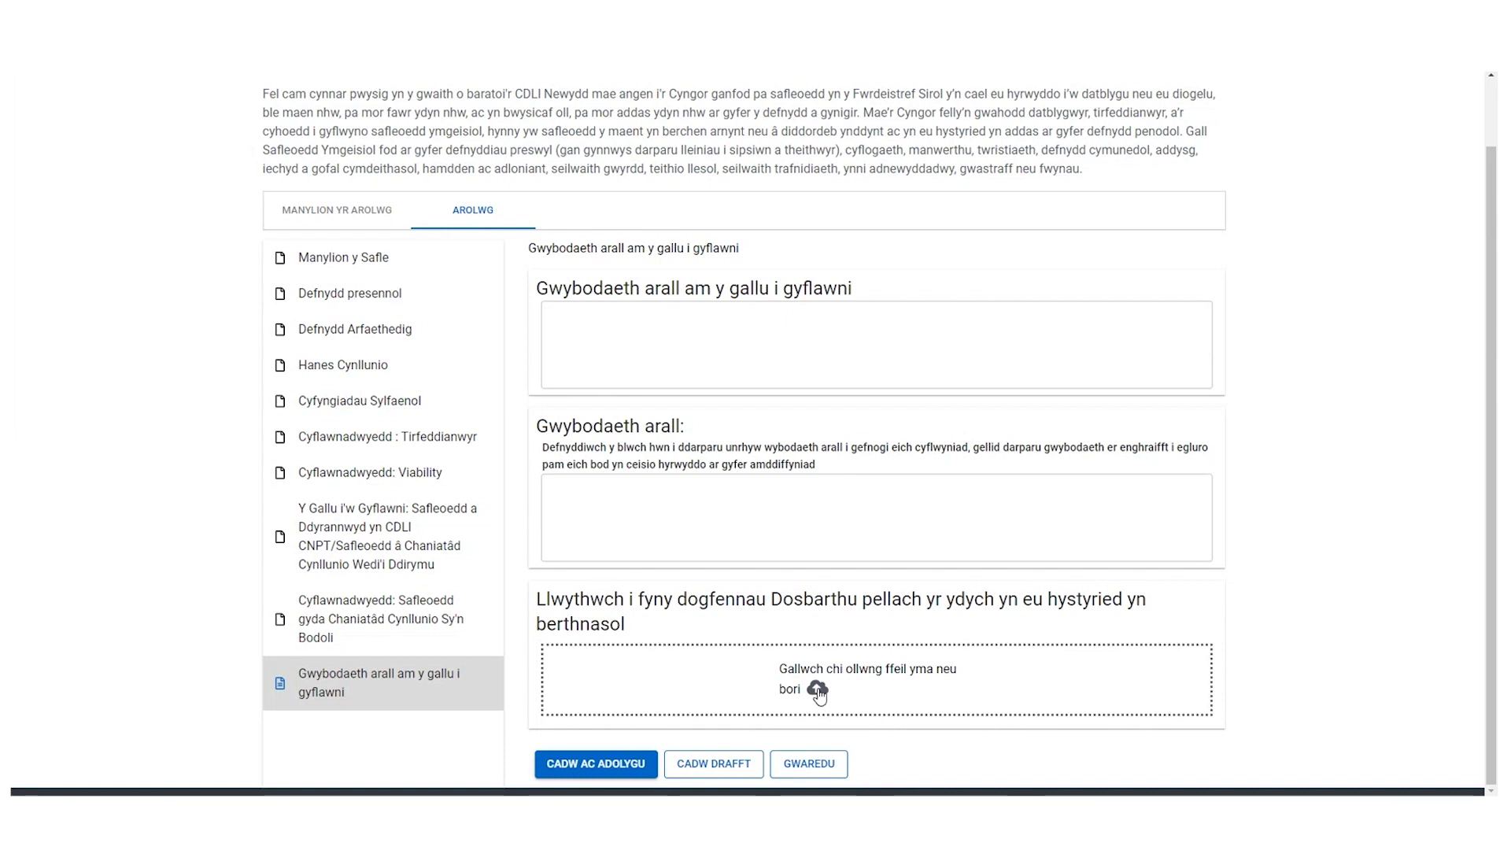
left_click(603, 769)
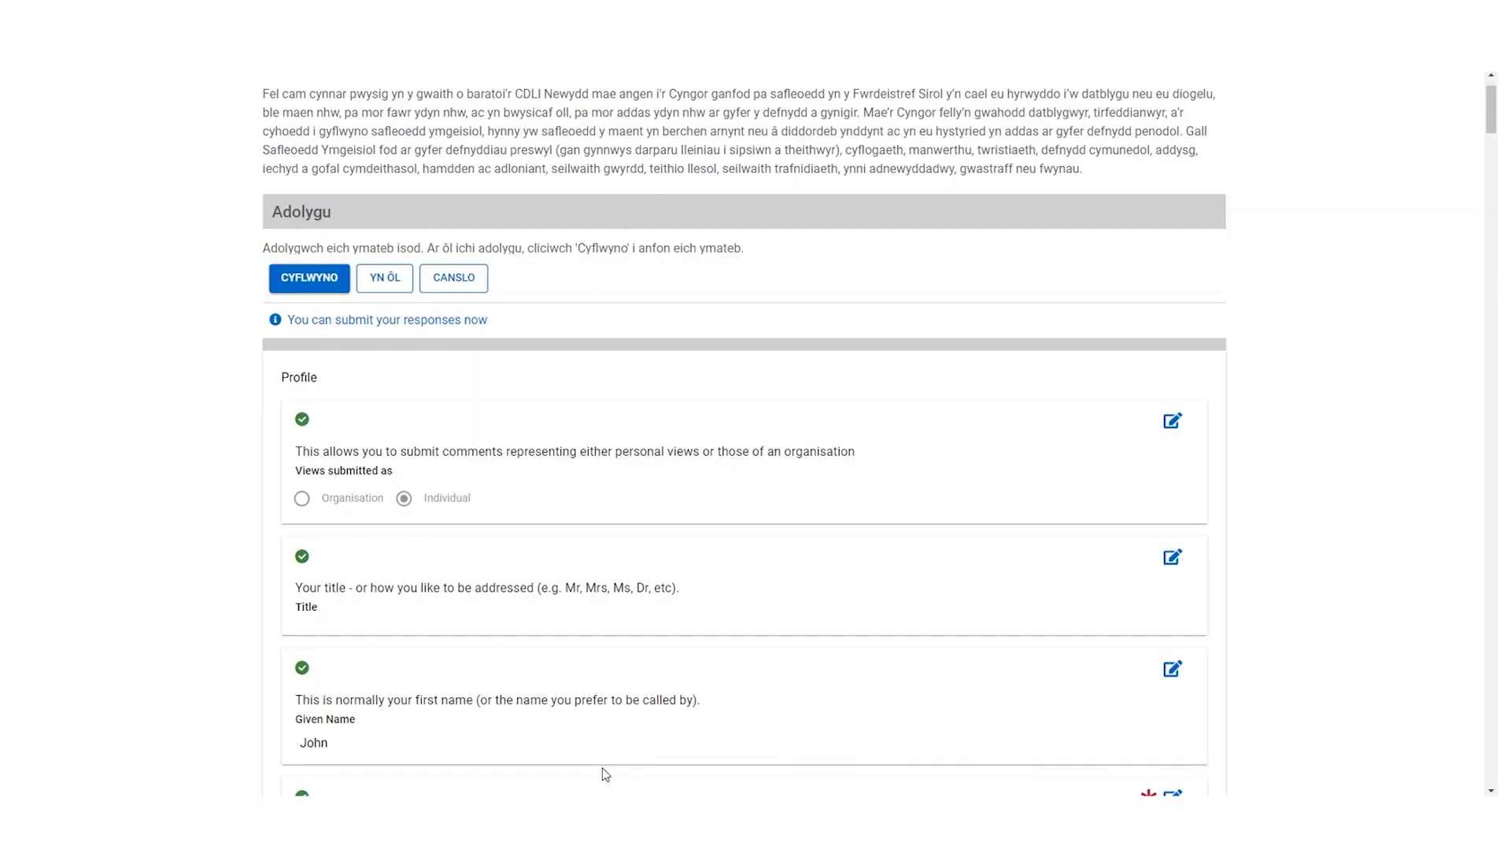
scroll(602, 767, "down", 10)
left_click(317, 92)
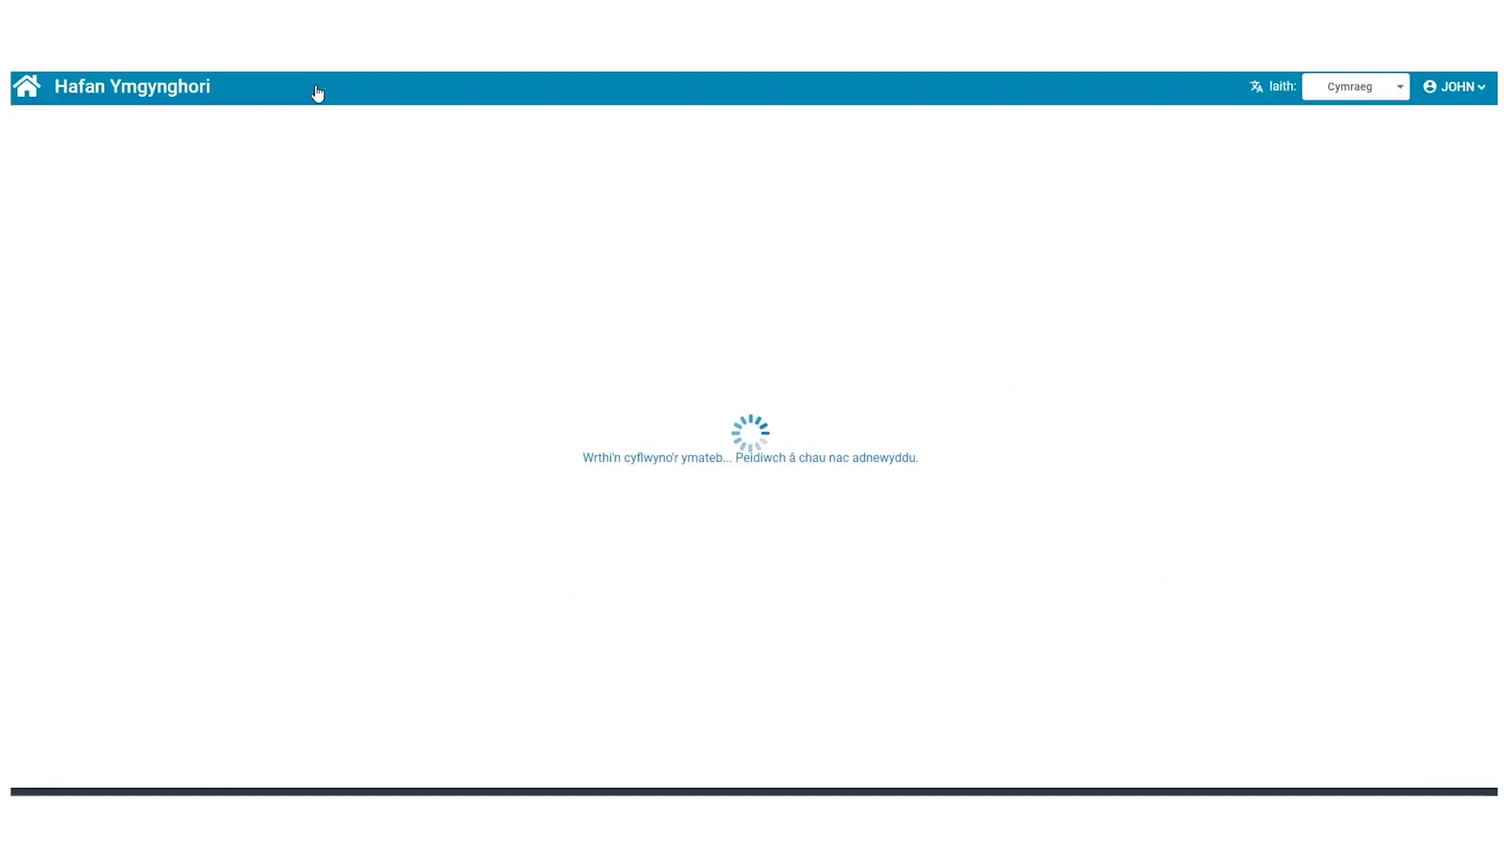